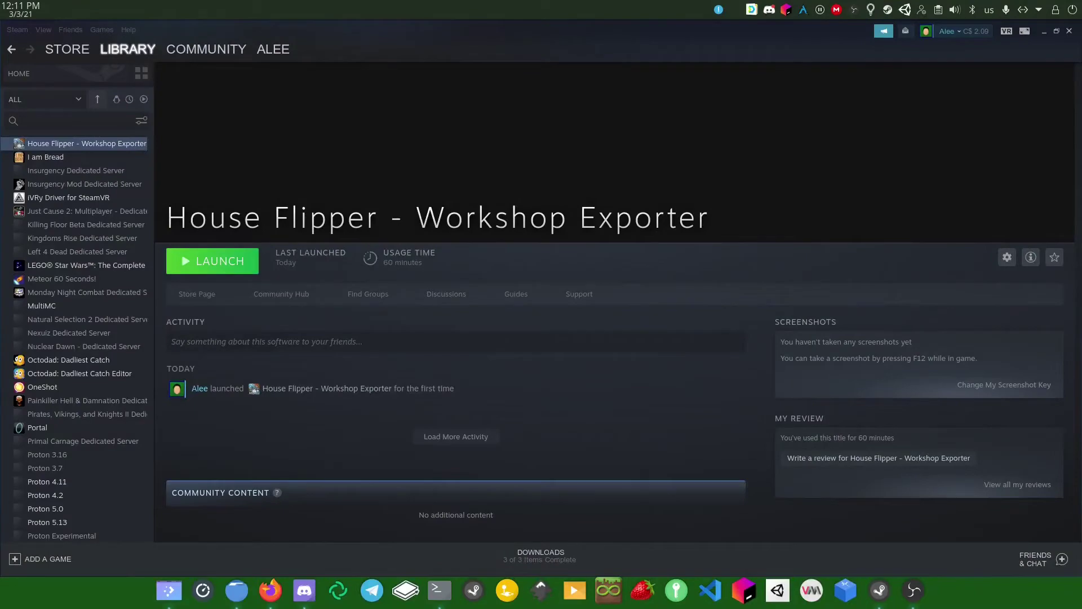
Step: Read through the Unity error discussion page, then return to Steam
{"action": "scroll", "coordinate": [94, 229], "scroll_direction": "up", "scroll_amount": 6}
{"action": "scroll", "coordinate": [94, 229], "scroll_direction": "up", "scroll_amount": 3}
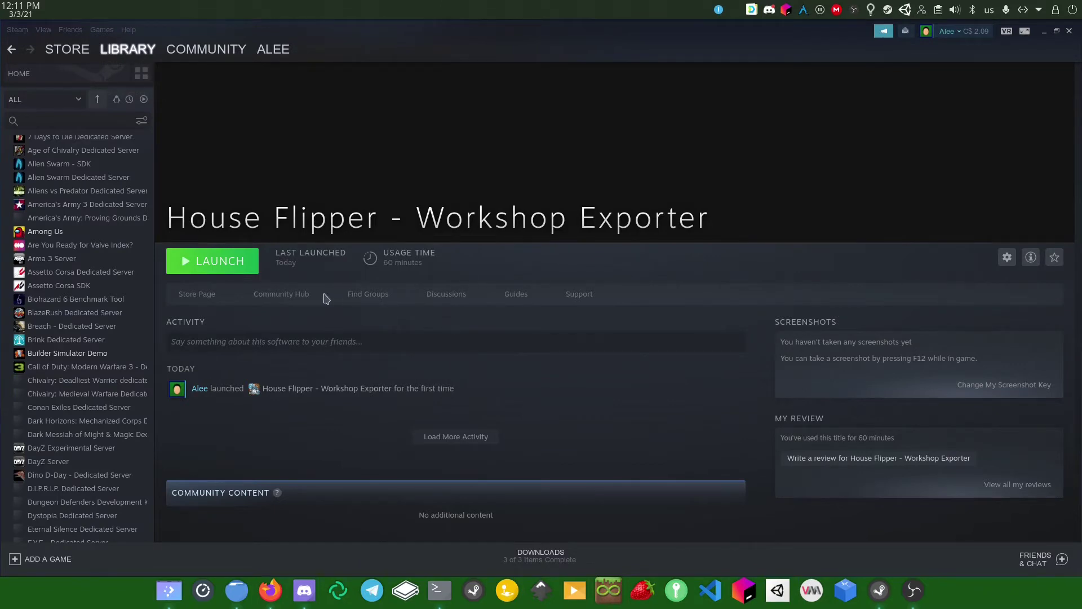
{"action": "mouse_move", "coordinate": [609, 386]}
{"action": "key", "text": "alt+Tab"}
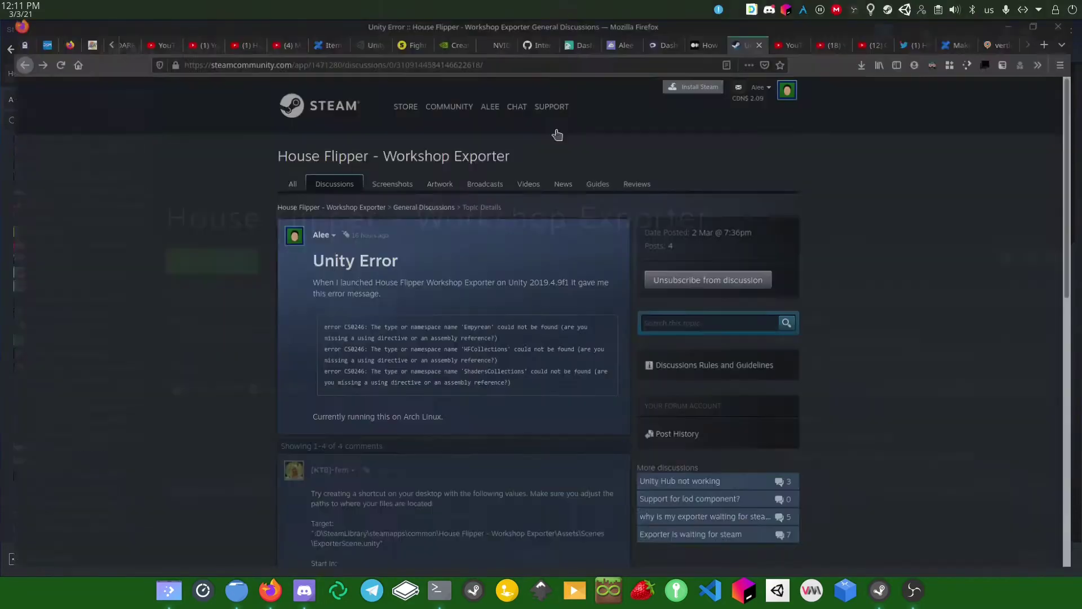
{"action": "scroll", "coordinate": [320, 330], "scroll_direction": "down", "scroll_amount": 3}
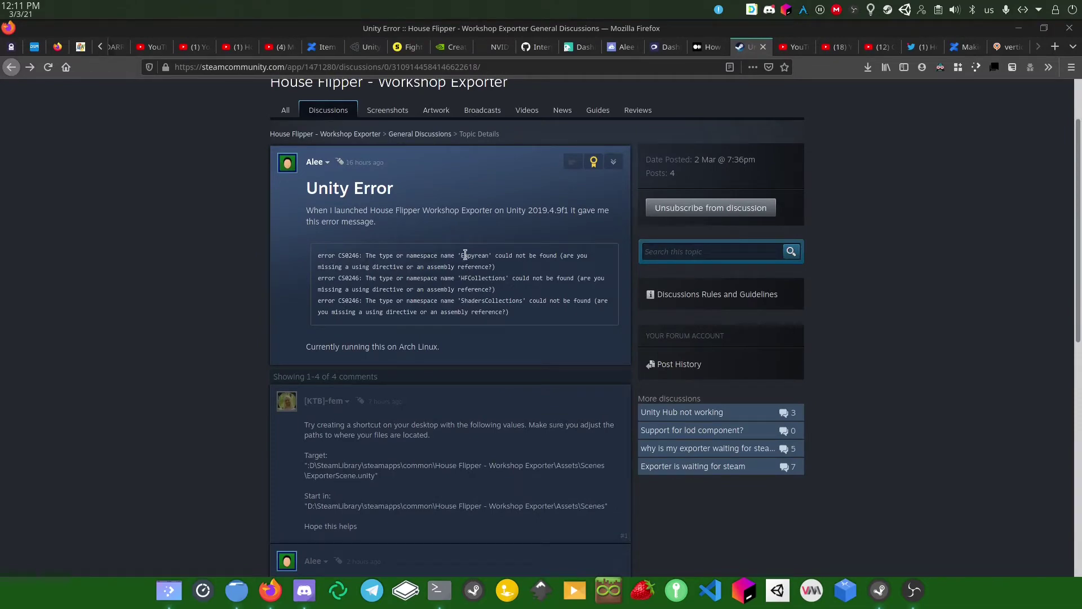
{"action": "left_click_drag", "start_coordinate": [424, 267], "coordinate": [534, 310]}
{"action": "left_click", "coordinate": [534, 310]}
{"action": "scroll", "coordinate": [515, 399], "scroll_direction": "down", "scroll_amount": 6}
{"action": "scroll", "coordinate": [583, 380], "scroll_direction": "down", "scroll_amount": 6}
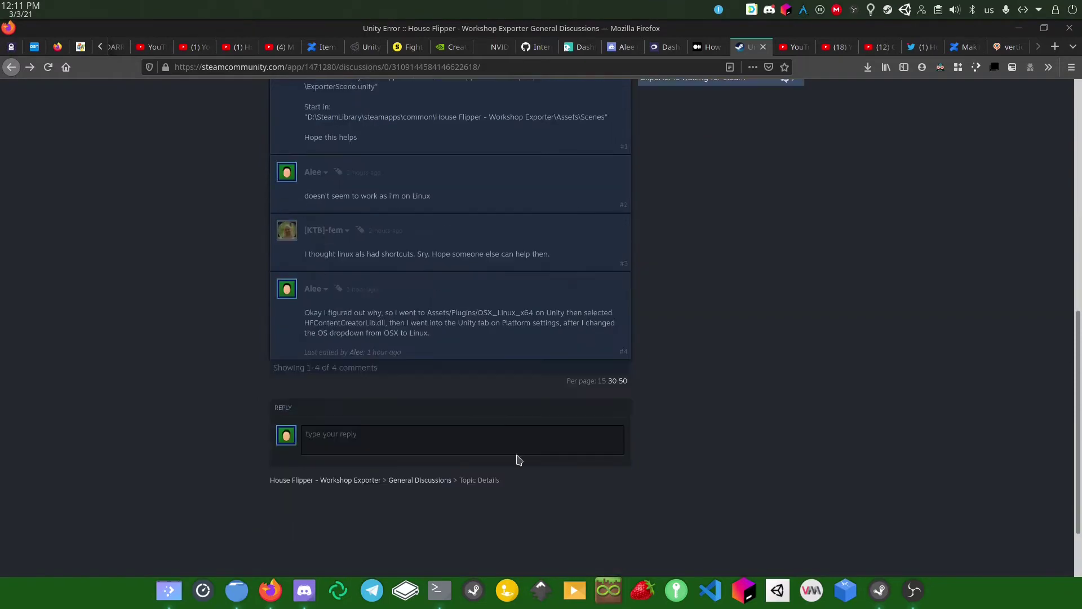
{"action": "key", "text": "alt+Tab"}
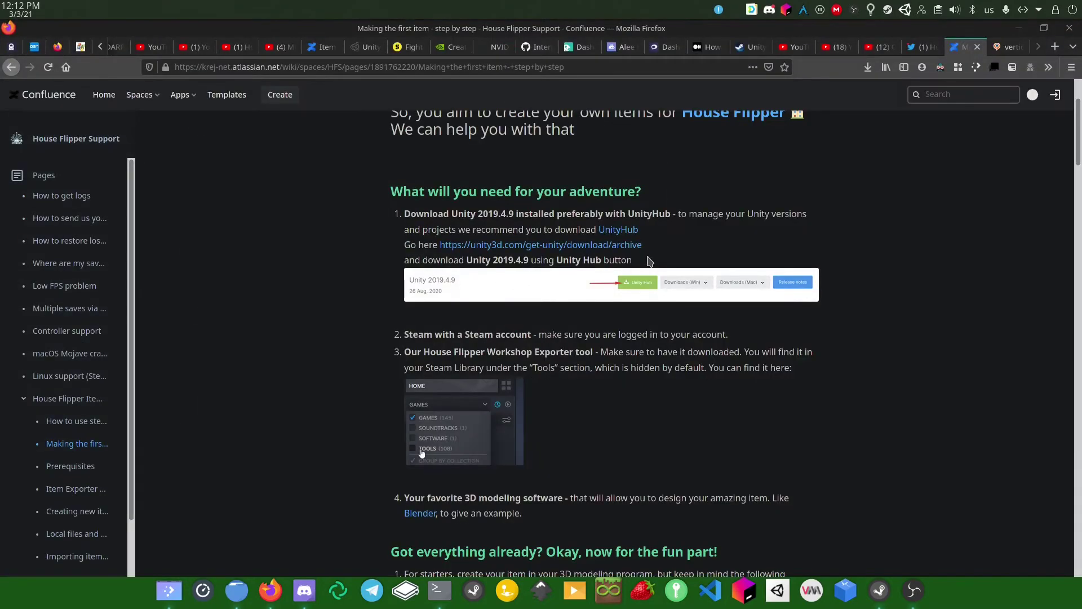
Step: Note the Unity 2019.4.9 download line, then launch the House Flipper - Workshop Exporter project from Unity Hub
{"action": "left_click_drag", "start_coordinate": [647, 260], "coordinate": [391, 271]}
{"action": "left_click", "coordinate": [716, 272]}
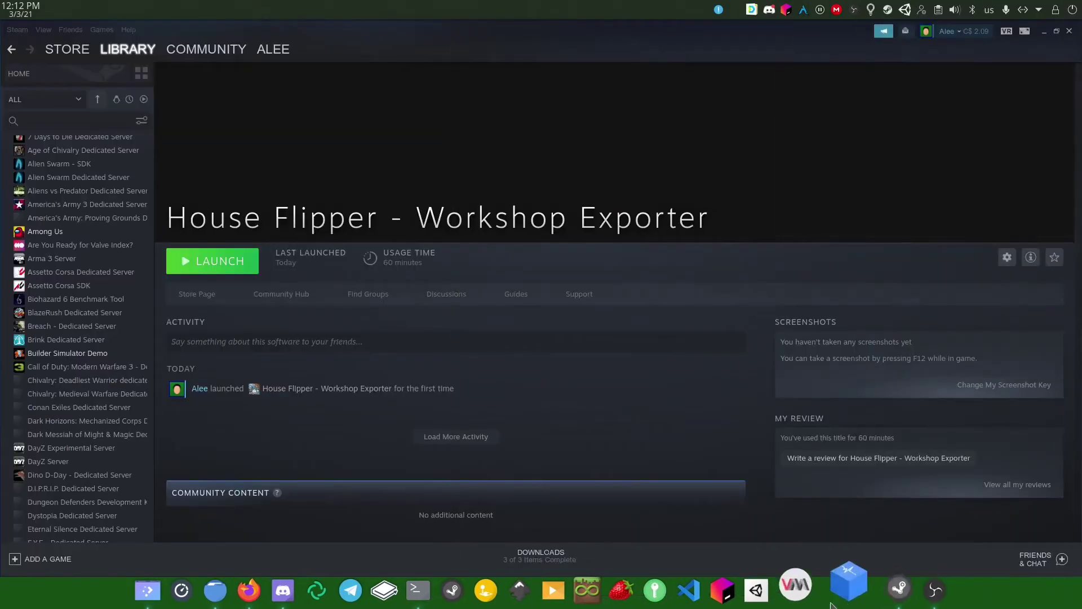
{"action": "left_click", "coordinate": [788, 602]}
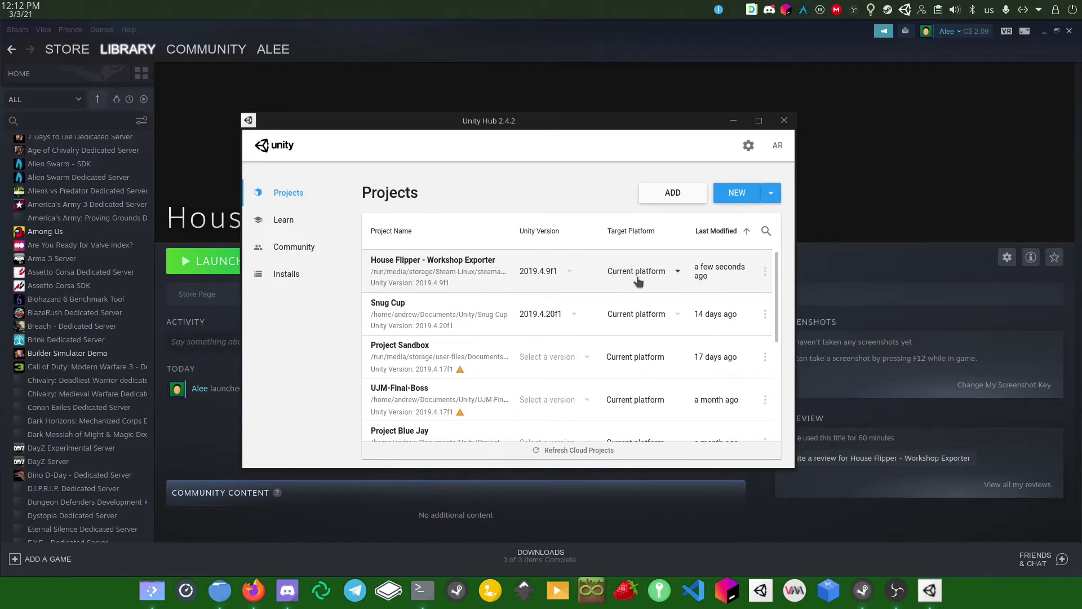
{"action": "left_click", "coordinate": [423, 270]}
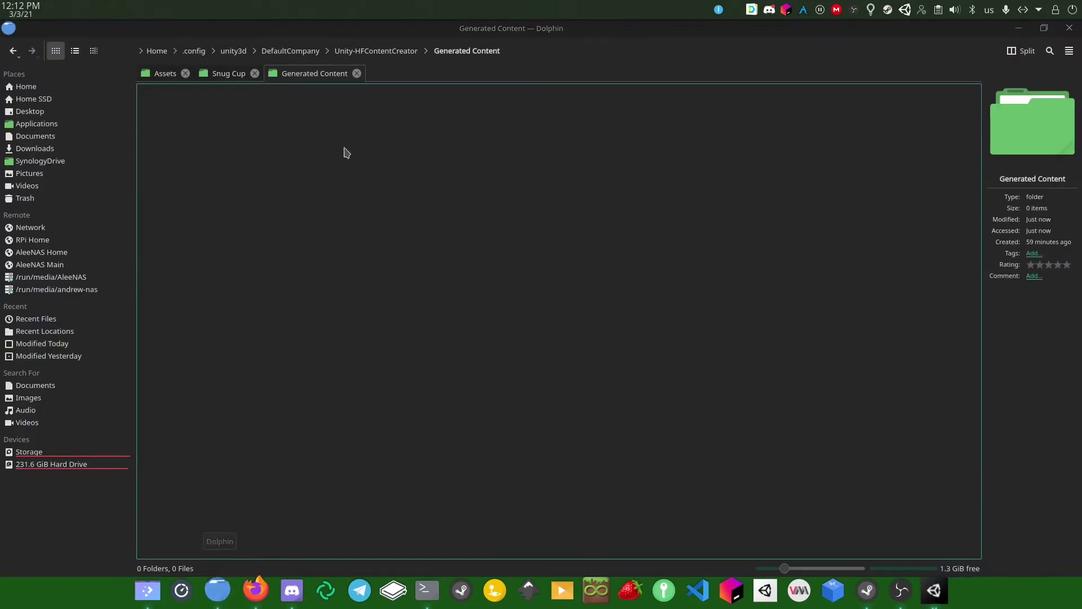
Step: Navigate up through the breadcrumb to the Steam-Linux drive folder
{"action": "left_click", "coordinate": [228, 74]}
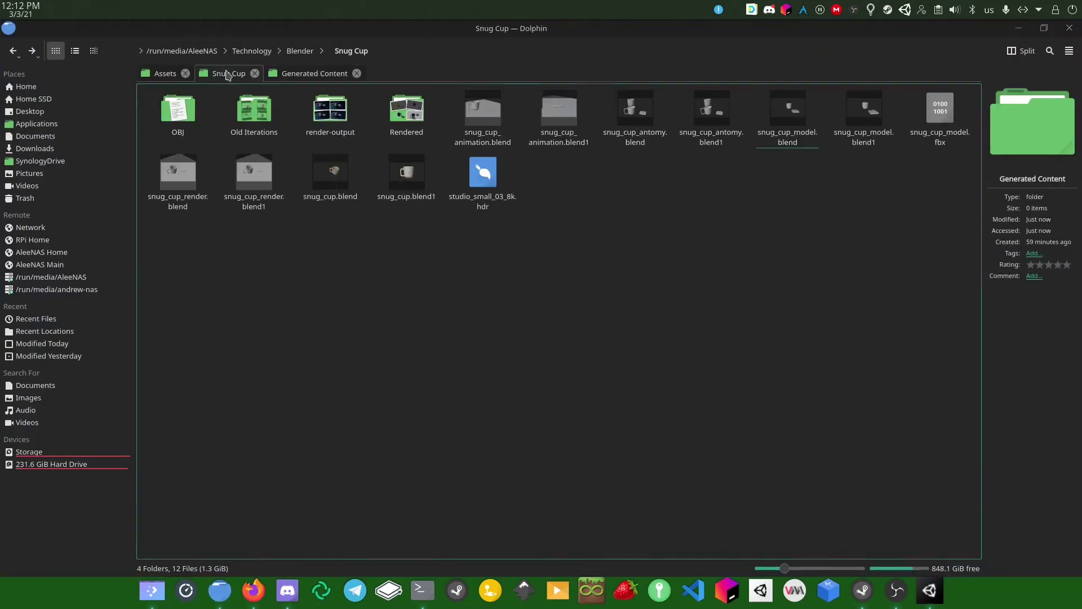
{"action": "left_click", "coordinate": [165, 74]}
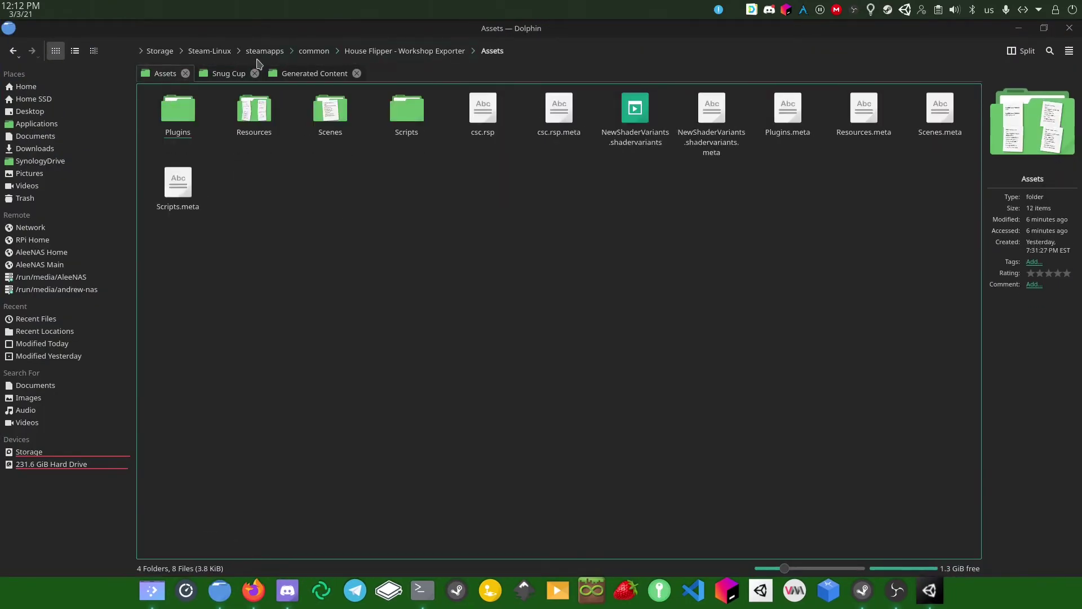
{"action": "left_click", "coordinate": [261, 55]}
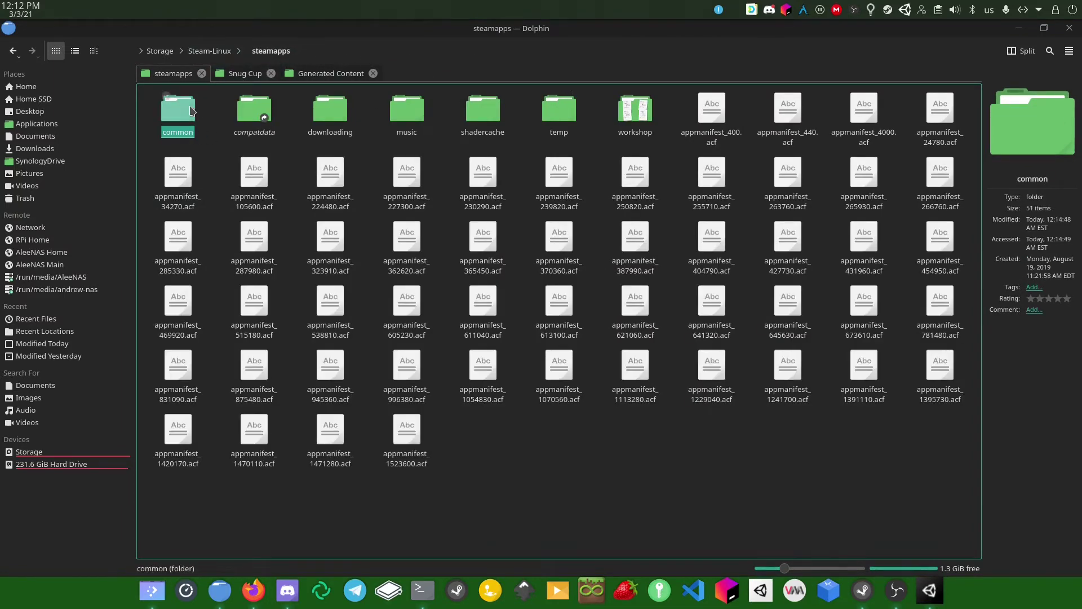
{"action": "left_click", "coordinate": [225, 52]}
Step: Open steamapps/common/House Flipper - Workshop Exporter and restore the file manager to a smaller window
{"action": "double_click", "coordinate": [174, 110]}
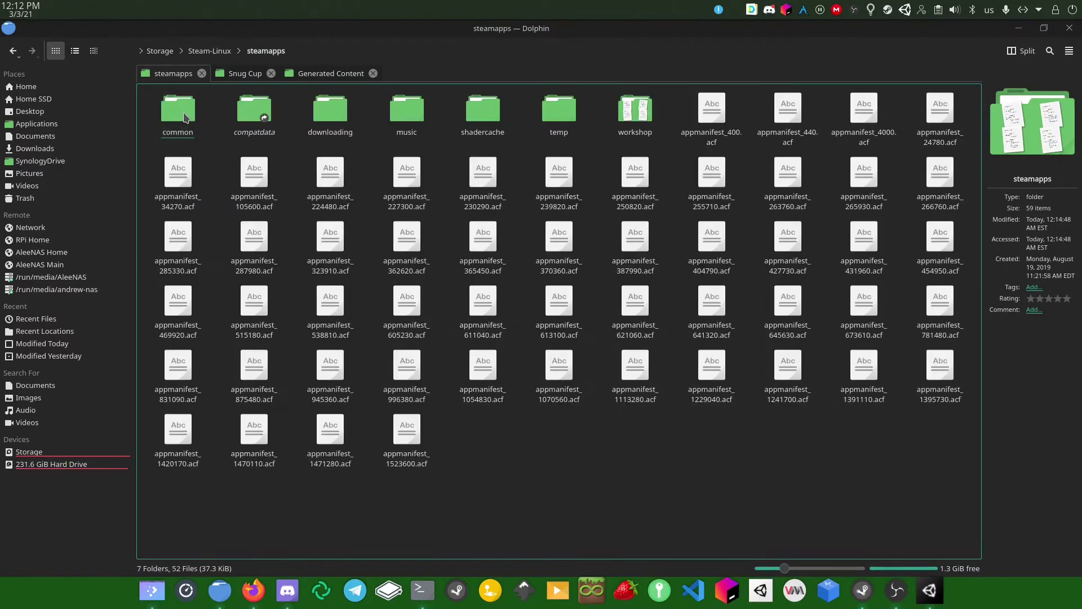
{"action": "double_click", "coordinate": [177, 110]}
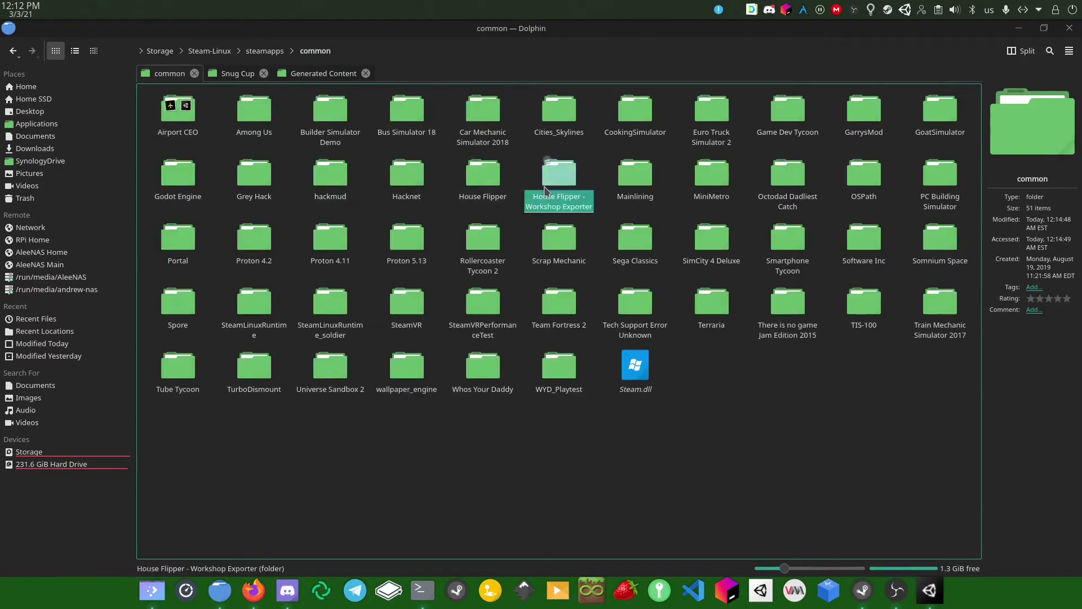
{"action": "double_click", "coordinate": [558, 175]}
{"action": "double_click", "coordinate": [529, 32]}
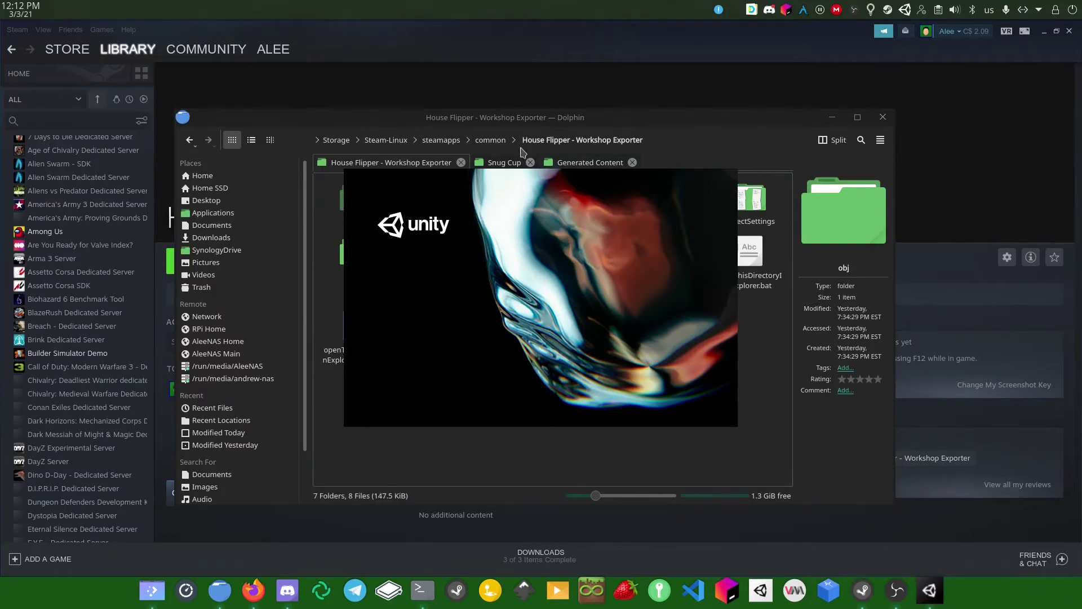
Step: Move the file manager aside, review the CS0246 compile errors, and bring the Unity editor back to front
{"action": "left_click_drag", "start_coordinate": [561, 116], "coordinate": [1081, 117]}
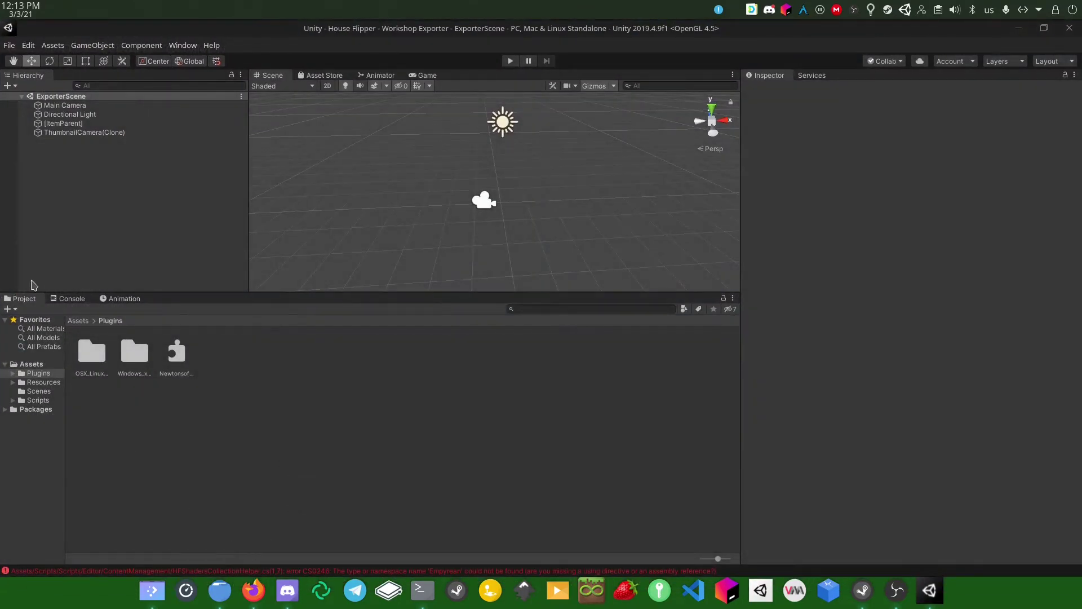
{"action": "left_click", "coordinate": [56, 300]}
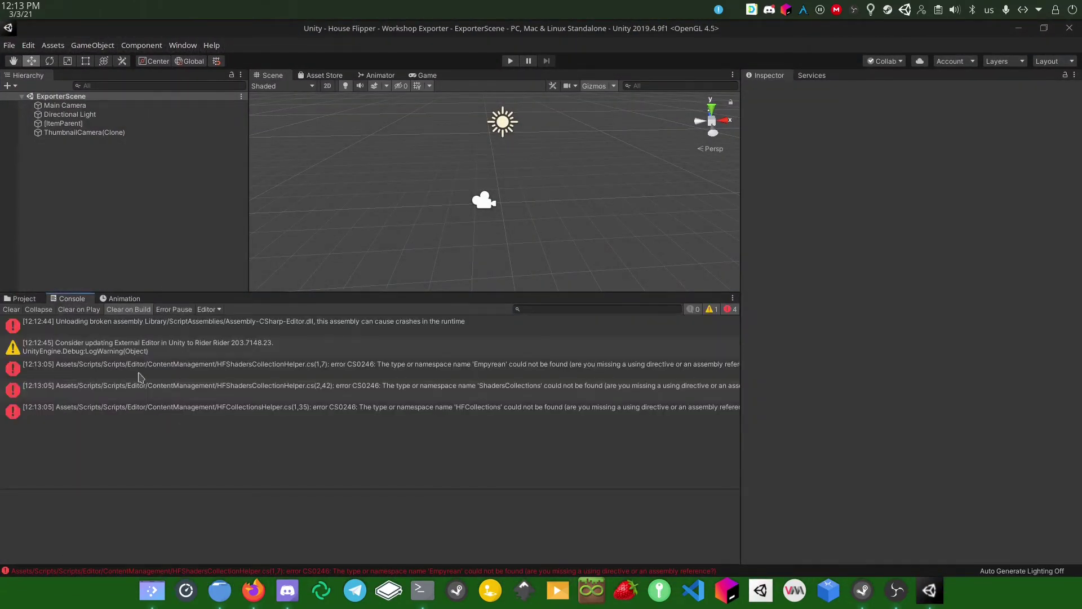
{"action": "left_click", "coordinate": [25, 299]}
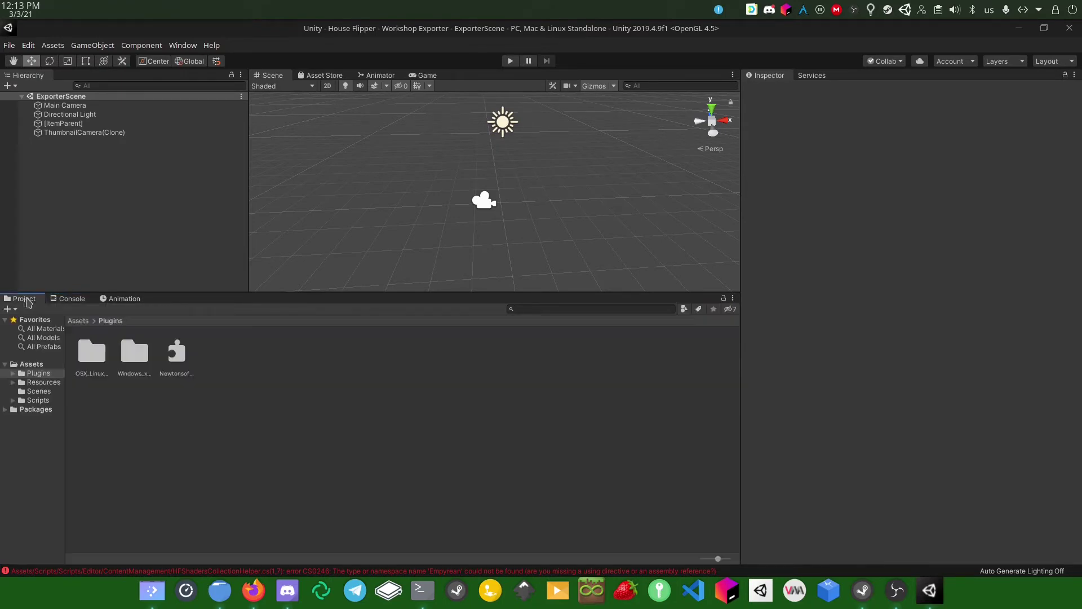
{"action": "left_click", "coordinate": [855, 583]}
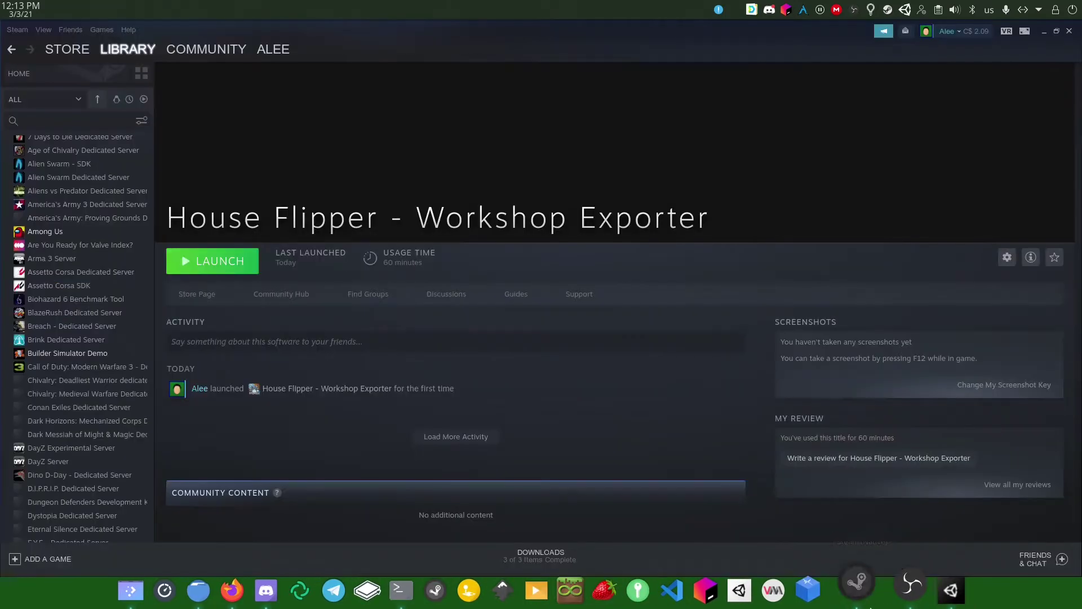
{"action": "key", "text": "alt+Tab"}
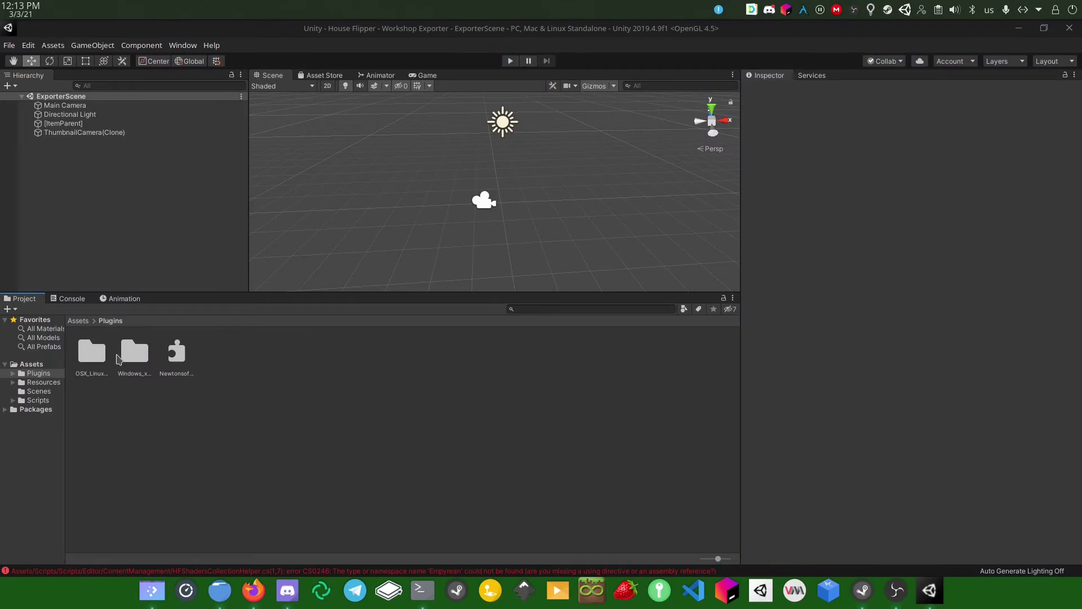
Step: Set HFContentCreatorLib in Assets/Plugins/OSX_Linux_x64 to OS Linux in its Editor platform settings
{"action": "left_click", "coordinate": [79, 321]}
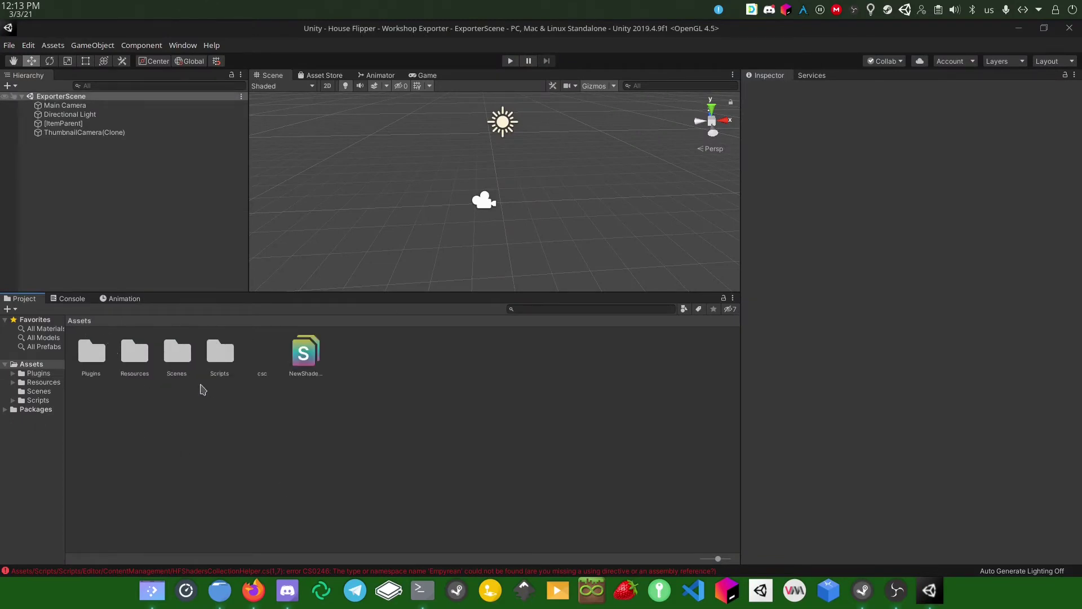
{"action": "double_click", "coordinate": [92, 361]}
{"action": "double_click", "coordinate": [91, 354]}
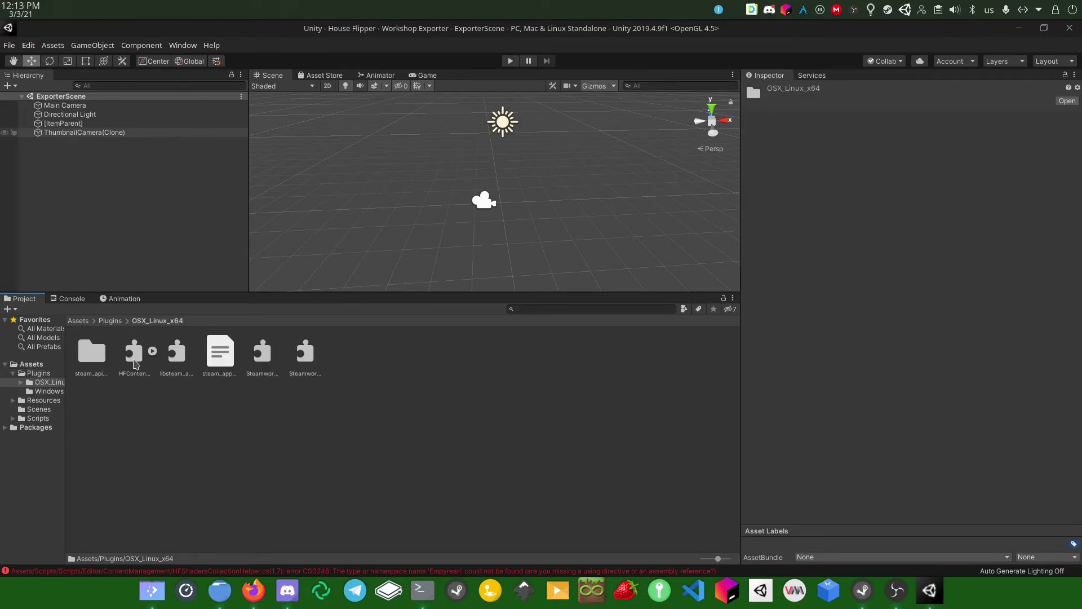
{"action": "left_click", "coordinate": [134, 354]}
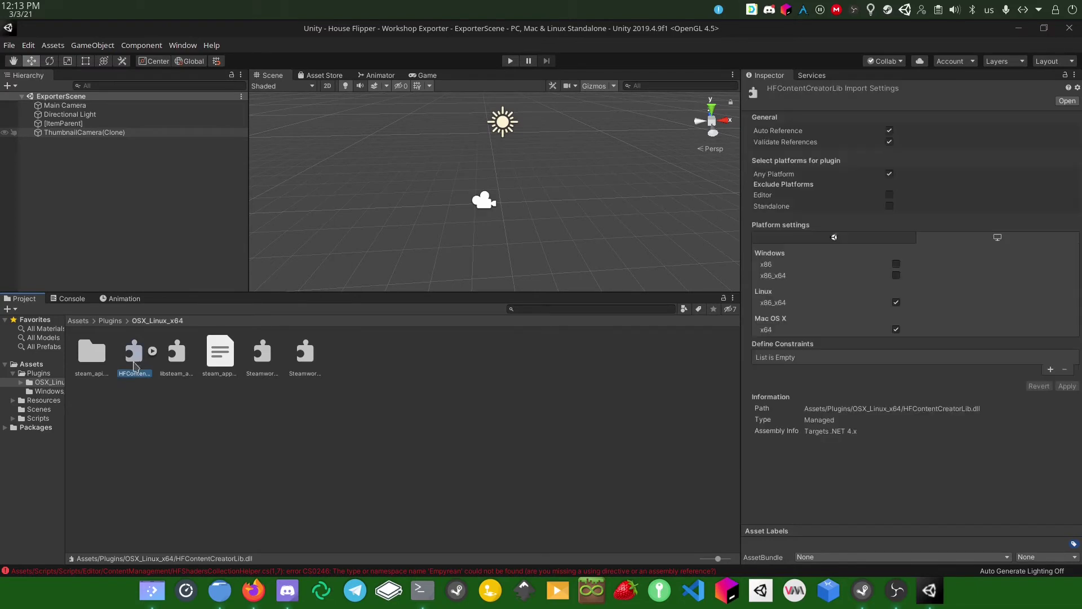
{"action": "left_click", "coordinate": [884, 240]}
{"action": "left_click", "coordinate": [907, 268]}
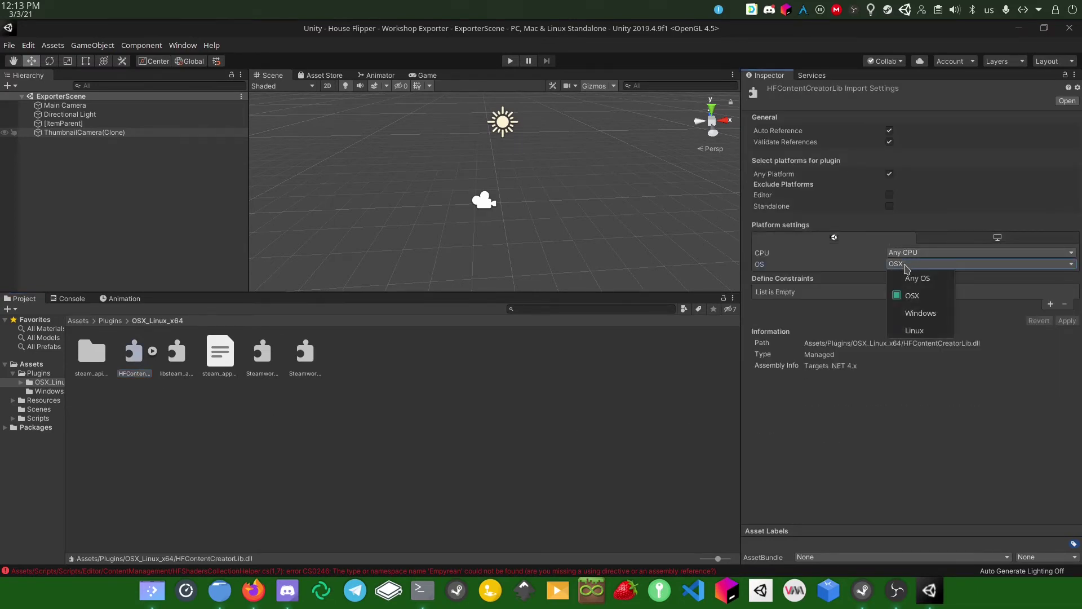
{"action": "left_click", "coordinate": [924, 328]}
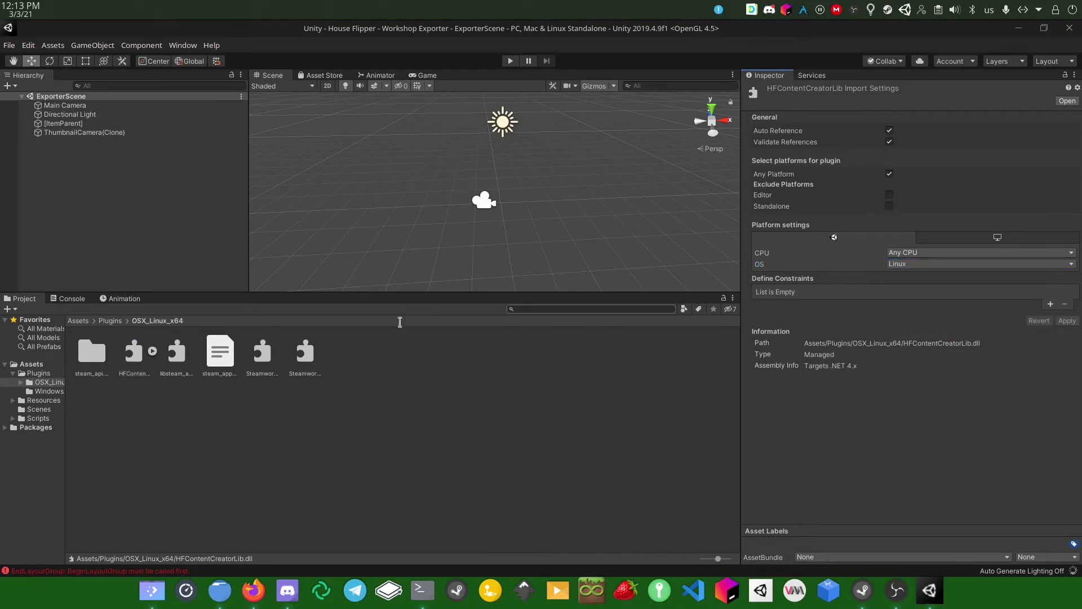
Step: Inspect the Steamworks.NET.dll and Steamworks.NET.dll.config files in OSX_Linux_x64
{"action": "left_click", "coordinate": [263, 354]}
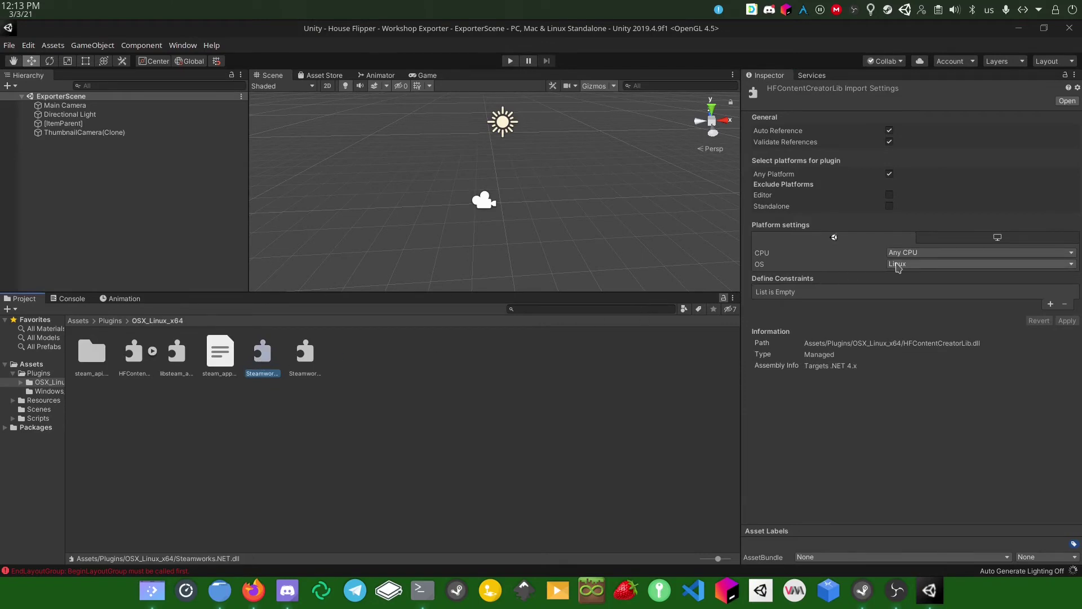
{"action": "left_click", "coordinate": [302, 364]}
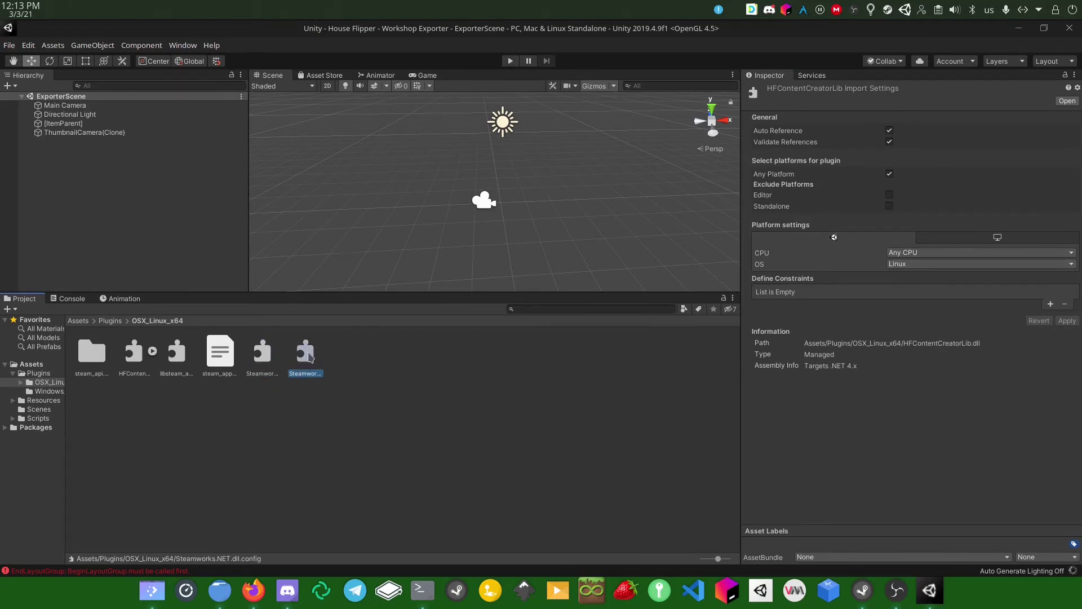
{"action": "left_click", "coordinate": [267, 373]}
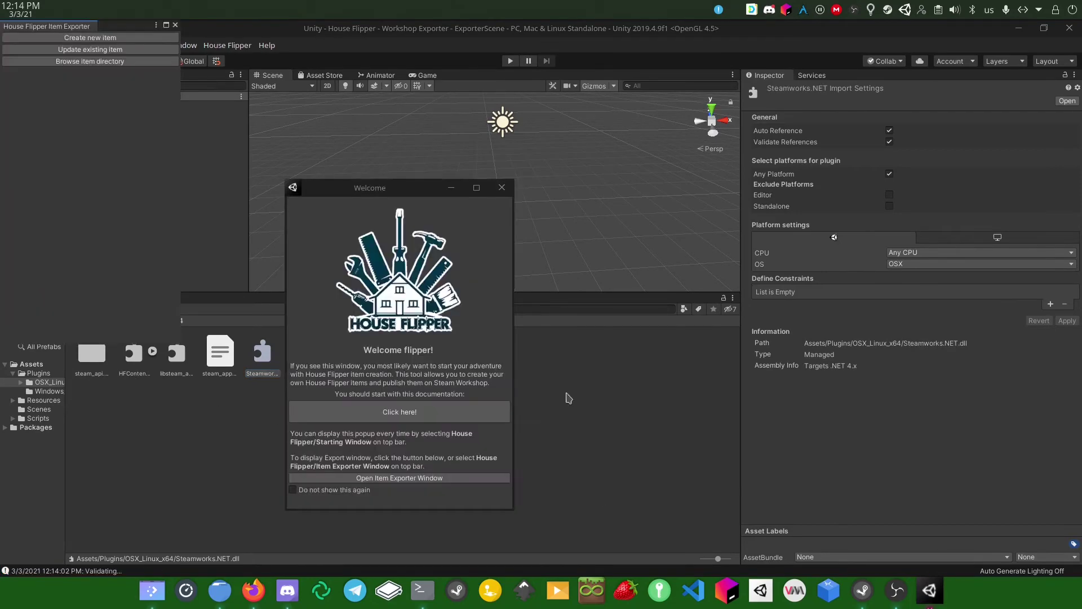
Step: Close the Welcome dialog and floating Item Exporter window, then reselect Steamworks.NET.dll
{"action": "left_click_drag", "start_coordinate": [344, 188], "coordinate": [383, 159]}
{"action": "key", "text": "alt+F4"}
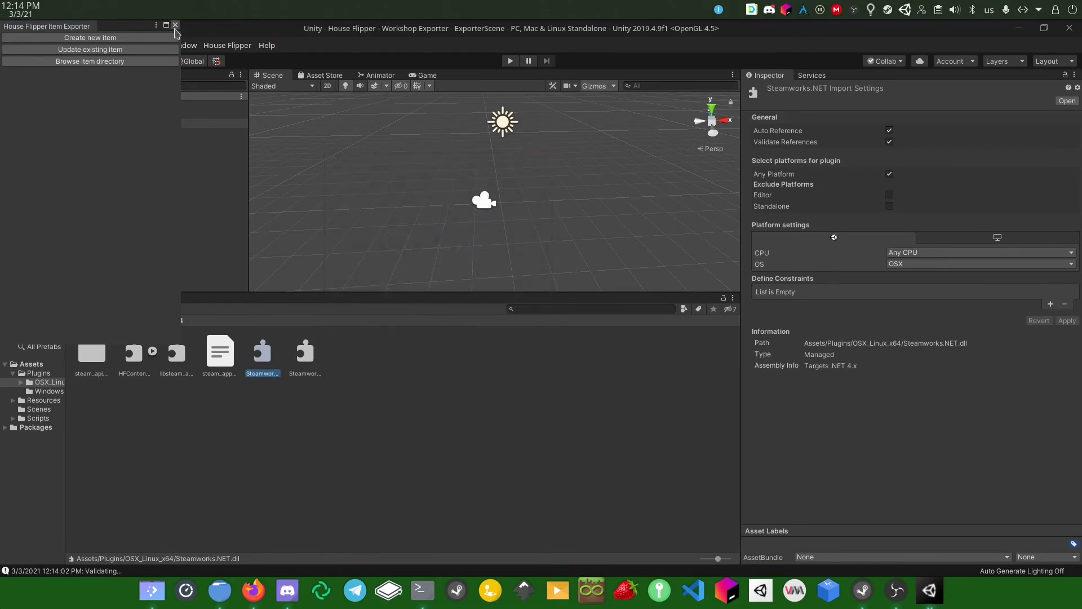
{"action": "left_click", "coordinate": [175, 26]}
{"action": "left_click", "coordinate": [273, 432]}
{"action": "left_click", "coordinate": [254, 371]}
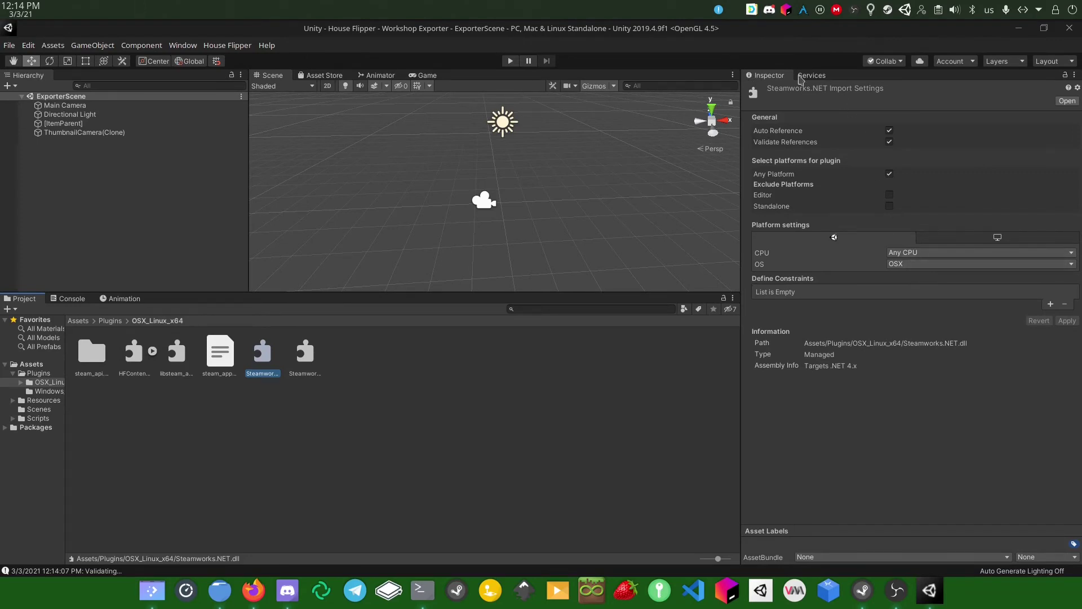
Step: Change Steamworks.NET.dll's OS from OSX to Linux and apply the import settings
{"action": "left_click", "coordinate": [912, 265]}
{"action": "left_click", "coordinate": [901, 332]}
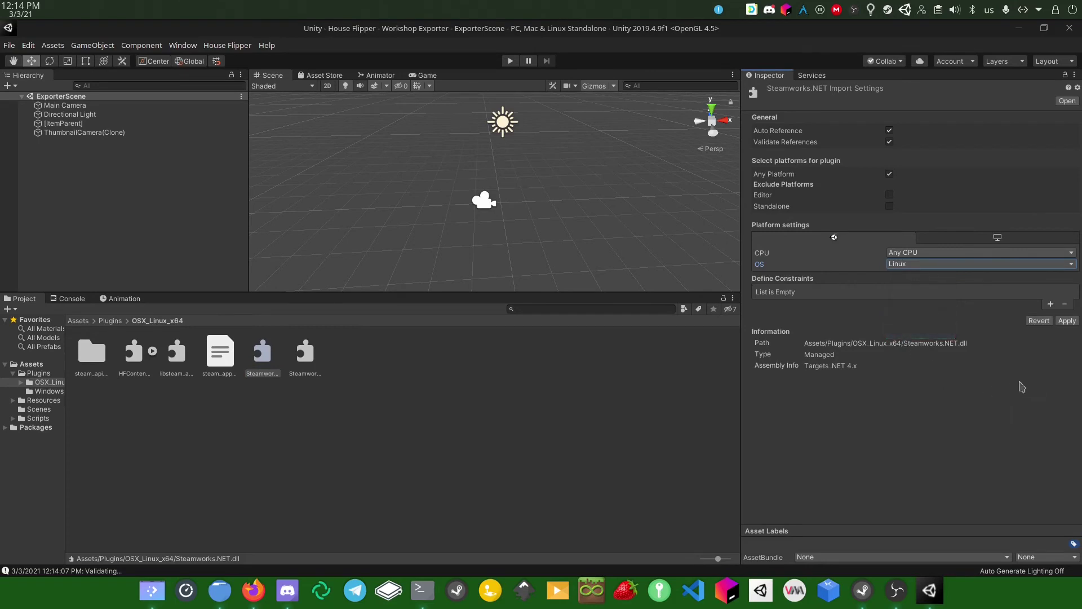
{"action": "left_click", "coordinate": [1066, 320]}
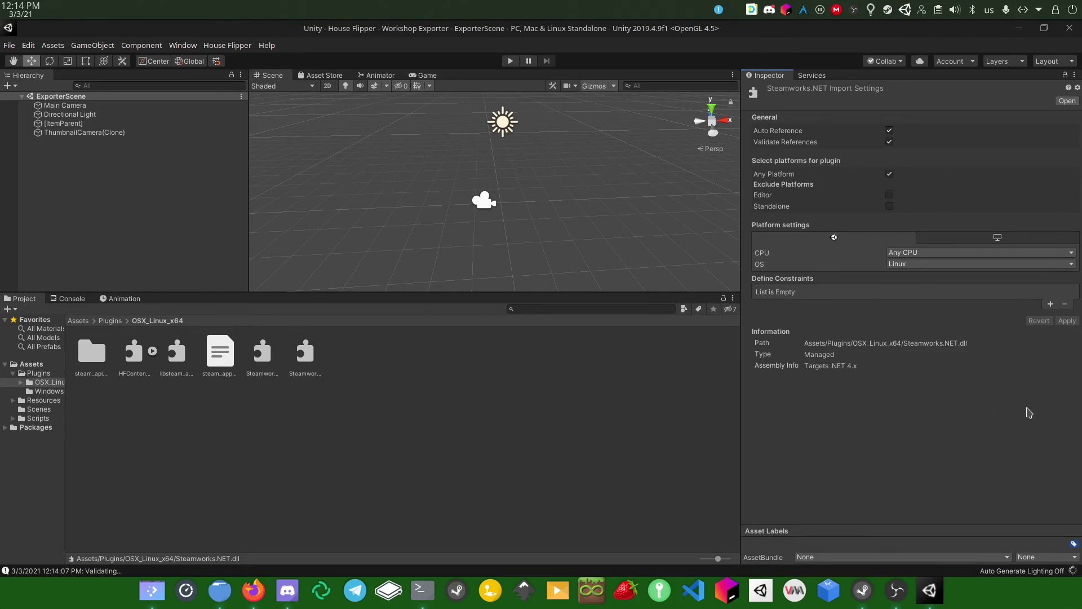
Step: Close the Welcome window, open House Flipper > Item Exporter Window, and dock it beside the Inspector
{"action": "left_click", "coordinate": [543, 179]}
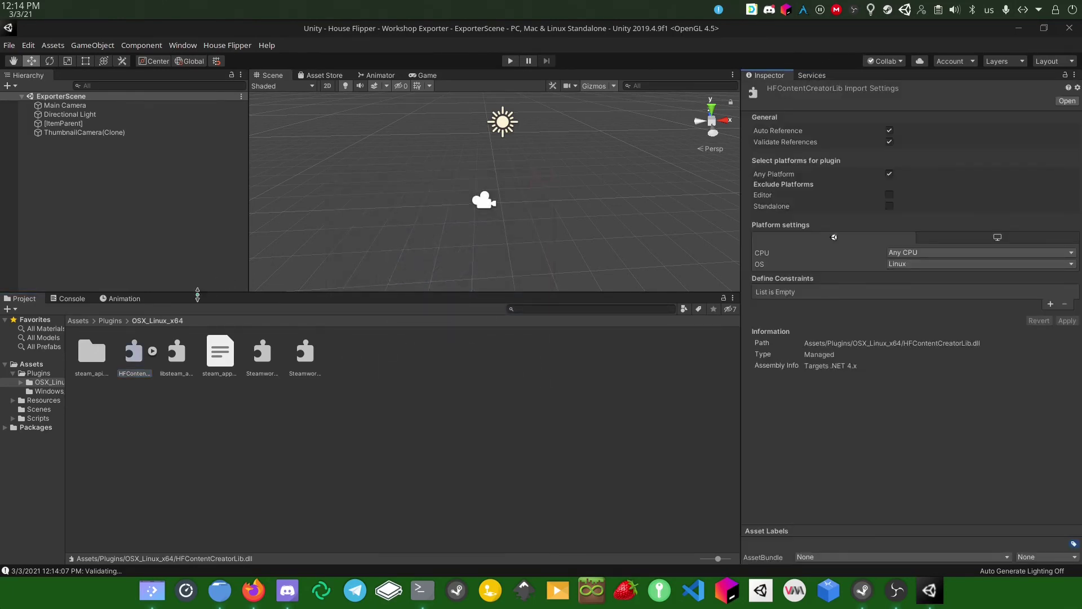
{"action": "left_click", "coordinate": [110, 321]}
{"action": "left_click", "coordinate": [227, 45]}
{"action": "left_click", "coordinate": [254, 80]}
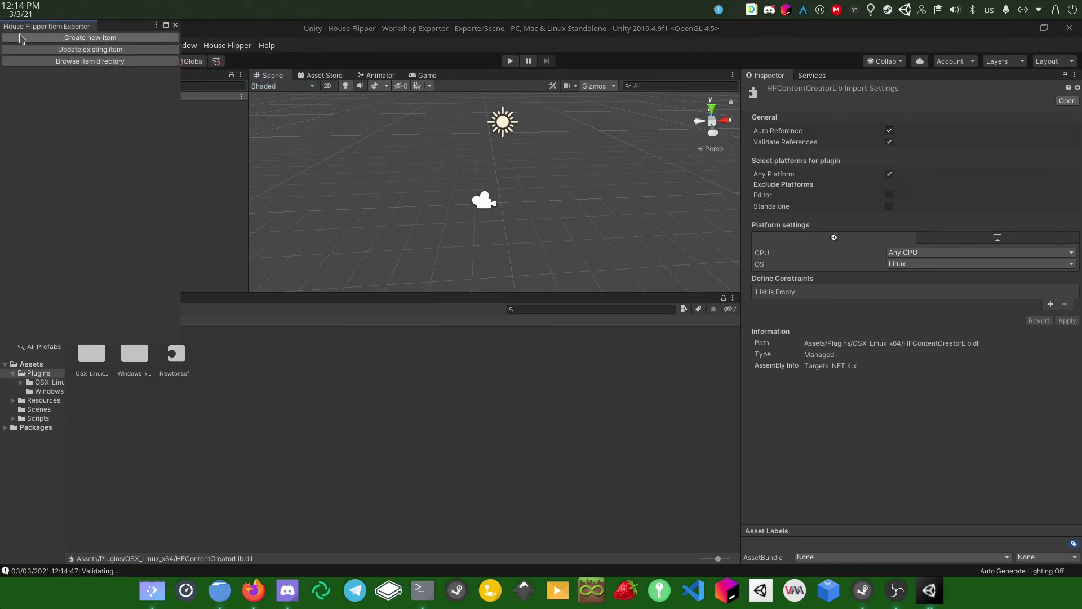
{"action": "left_click_drag", "start_coordinate": [76, 26], "coordinate": [863, 78]}
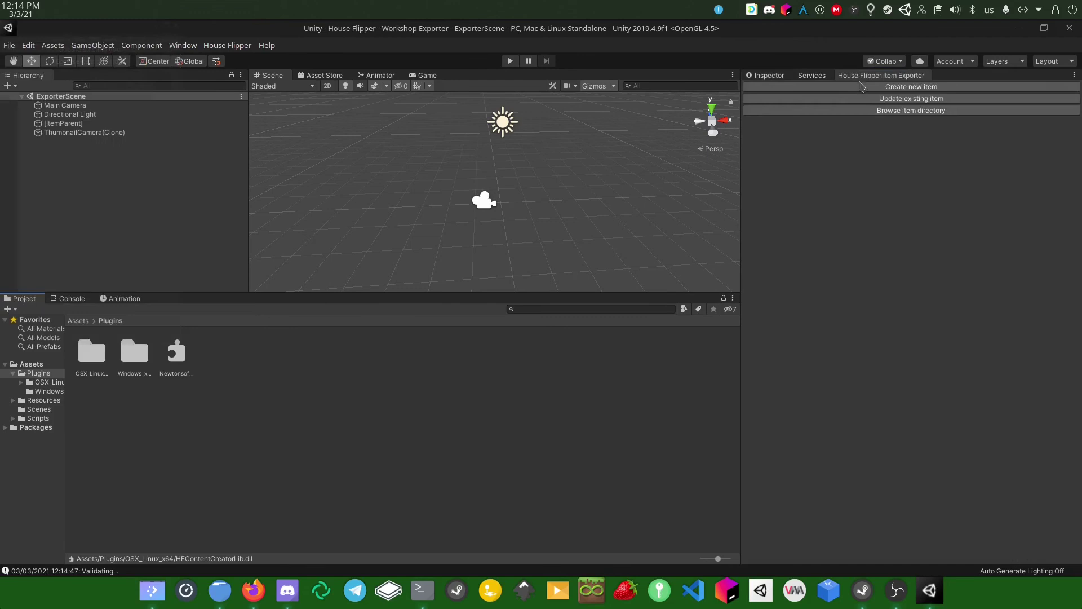
{"action": "left_click", "coordinate": [79, 320]}
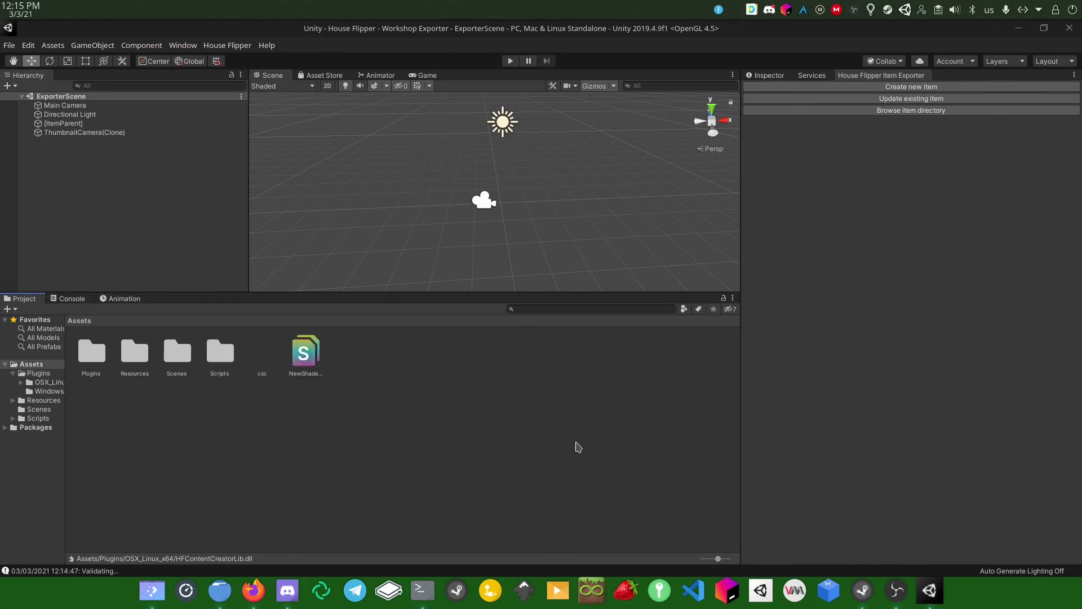